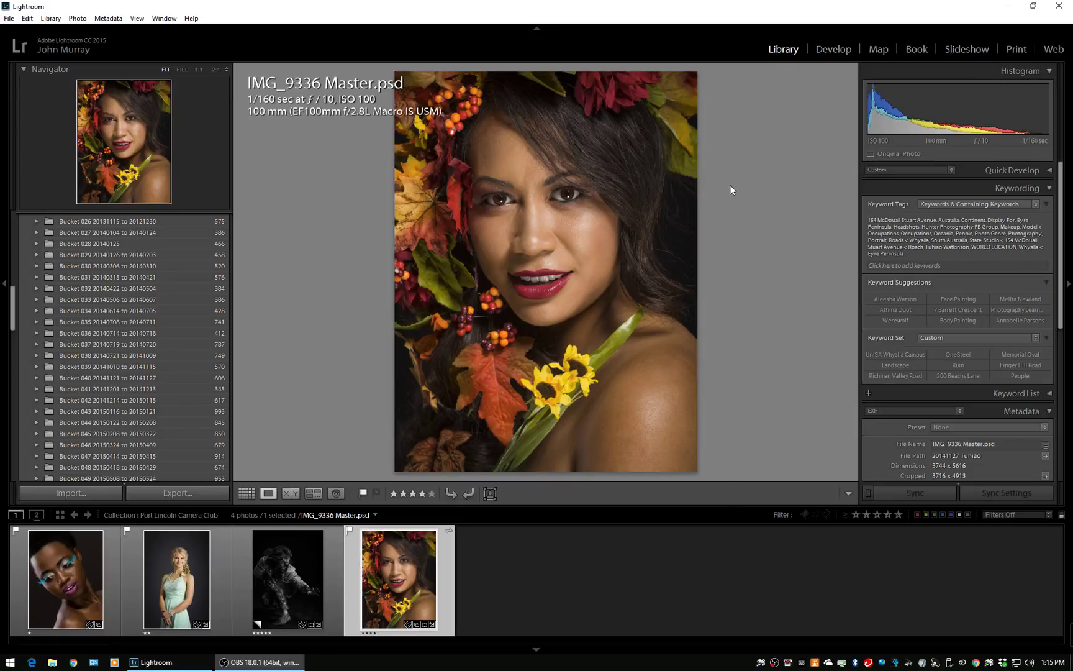
# Step: Switch to the Print module and apply the IGSP A4 Relative template from ESC 600 Ilford Smooth Pearl
pyautogui.click(1016, 50)
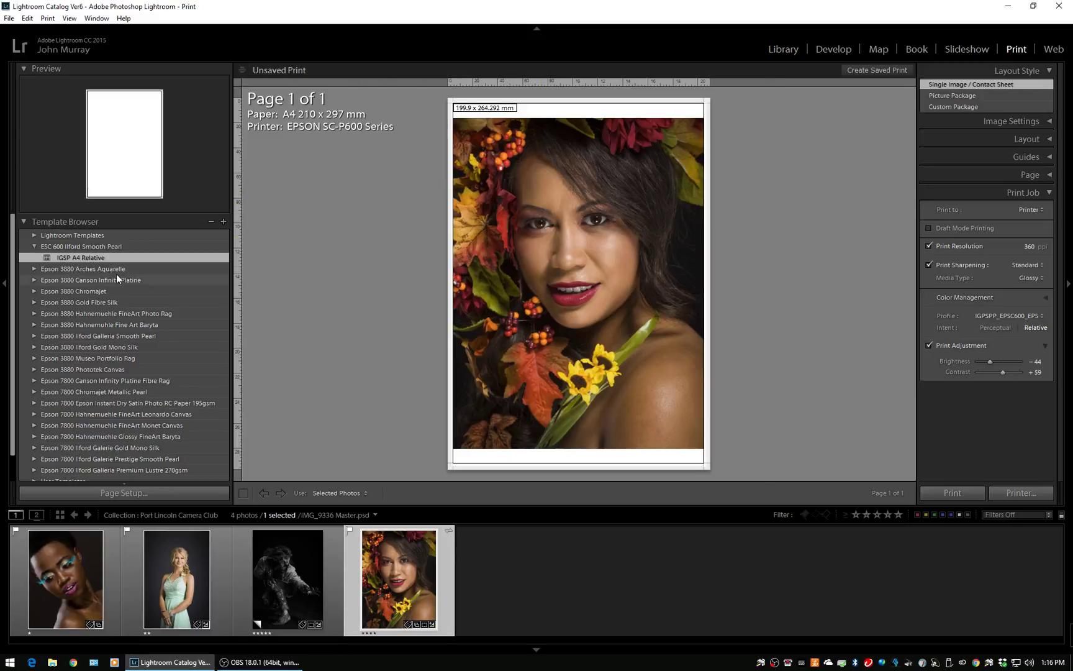
pyautogui.click(104, 247)
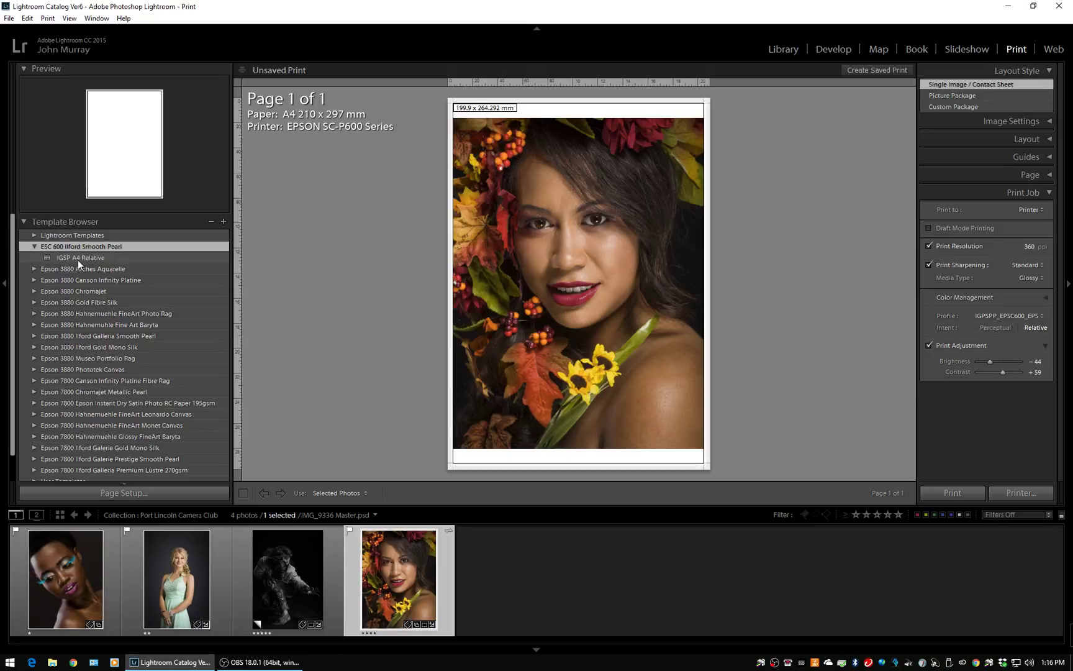
pyautogui.click(104, 257)
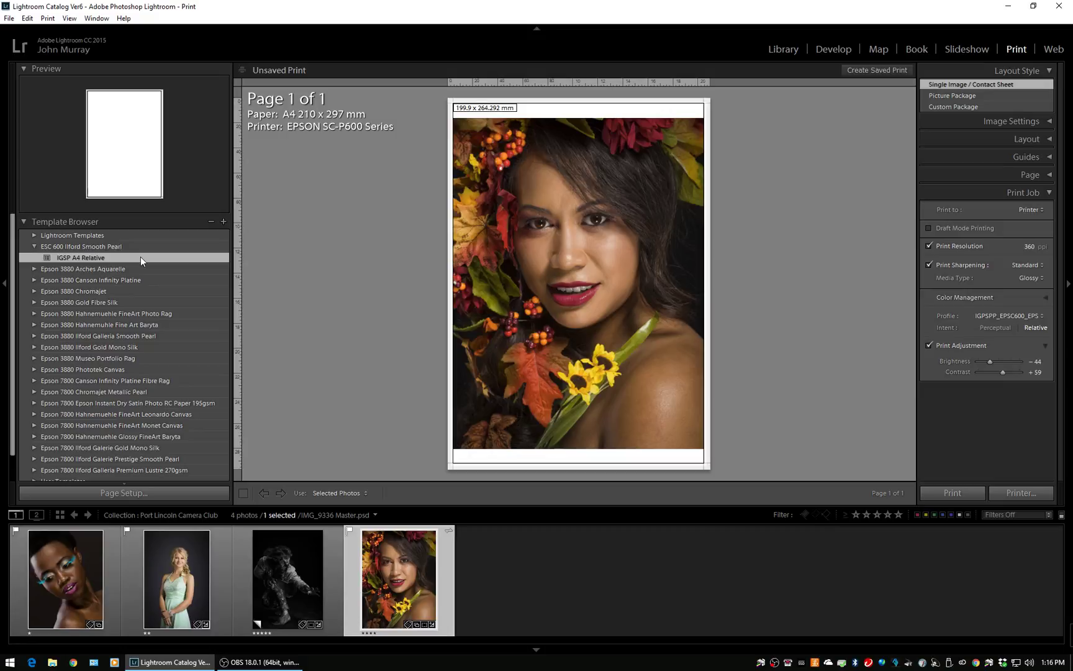
pyautogui.click(142, 290)
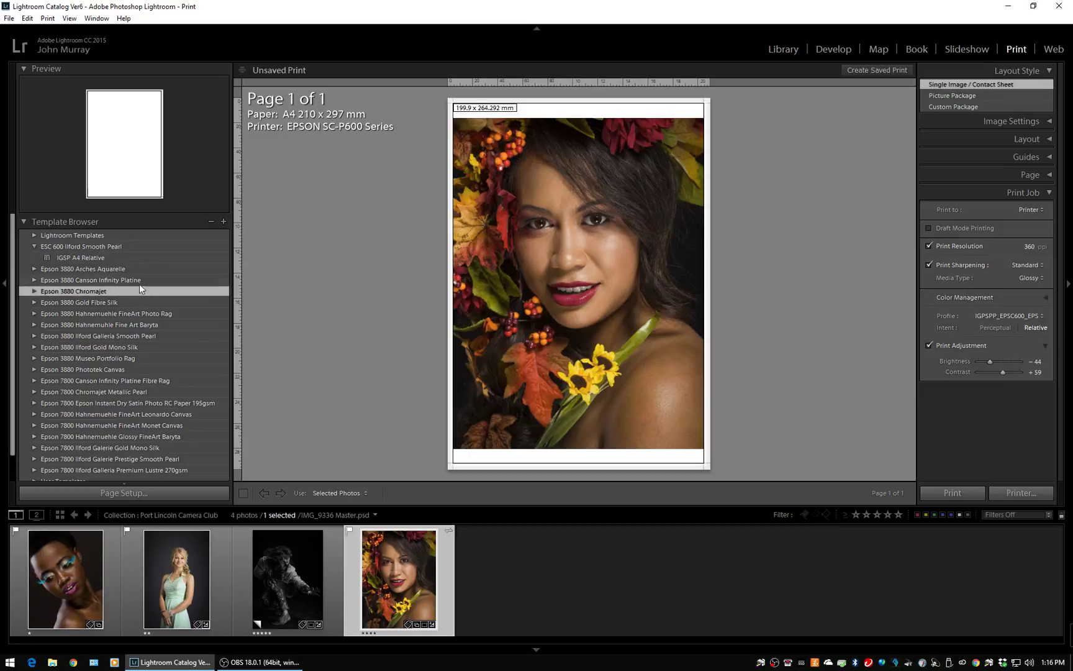
pyautogui.click(118, 256)
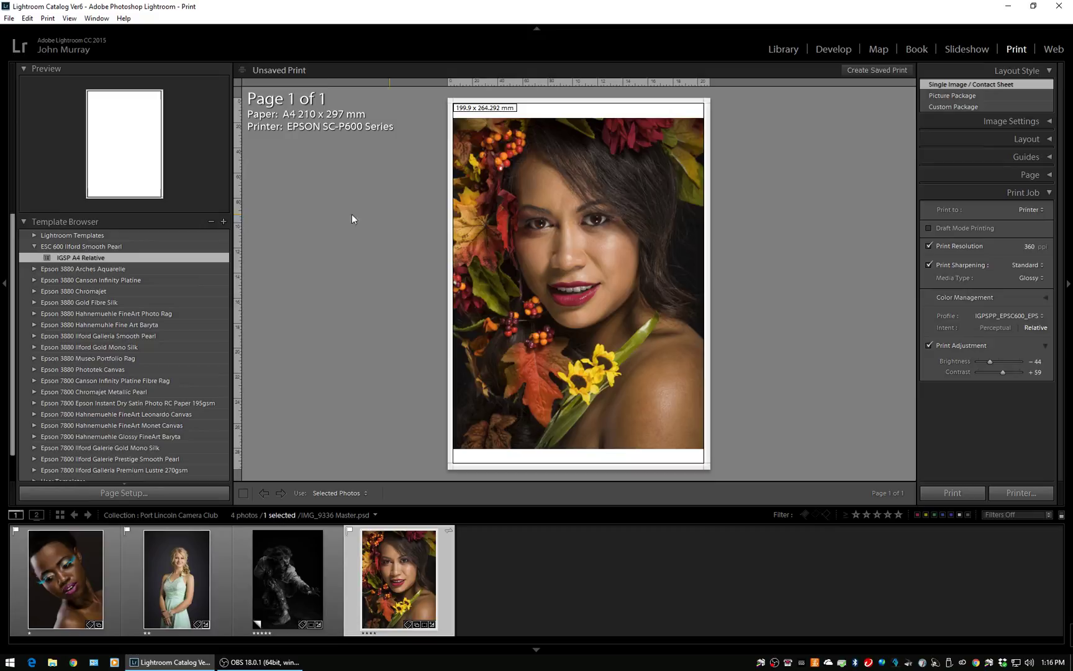
# Step: Save the current print layout as a new template named 'IGSP A4 Perceptual'
pyautogui.click(223, 222)
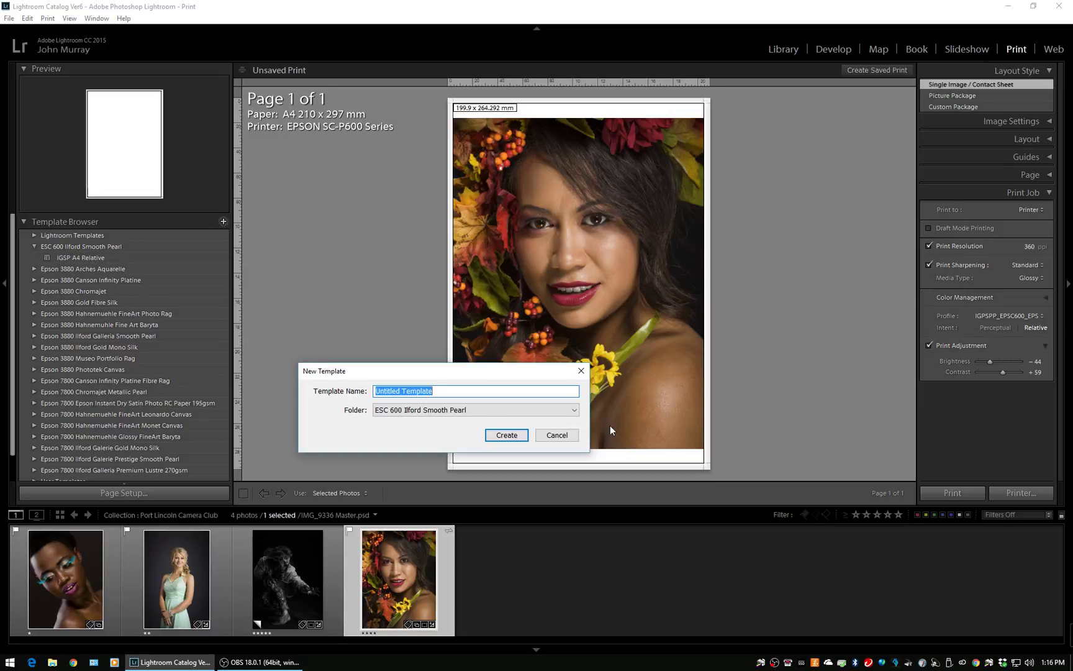
pyautogui.write('IGSP A4 Pe')
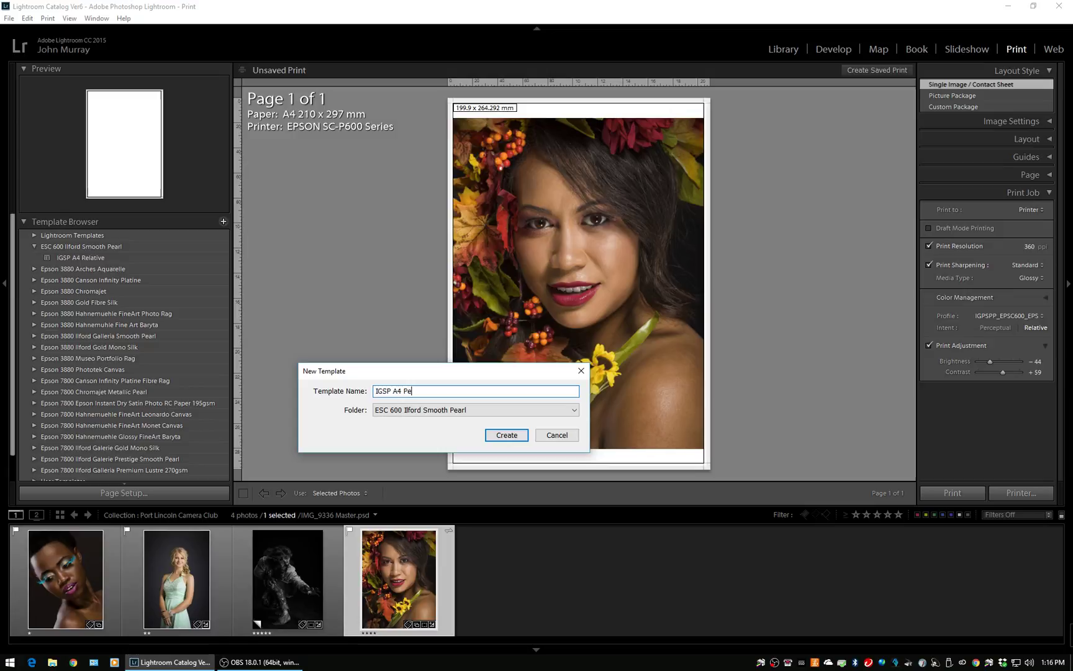
pyautogui.write('rceptual')
pyautogui.click(507, 435)
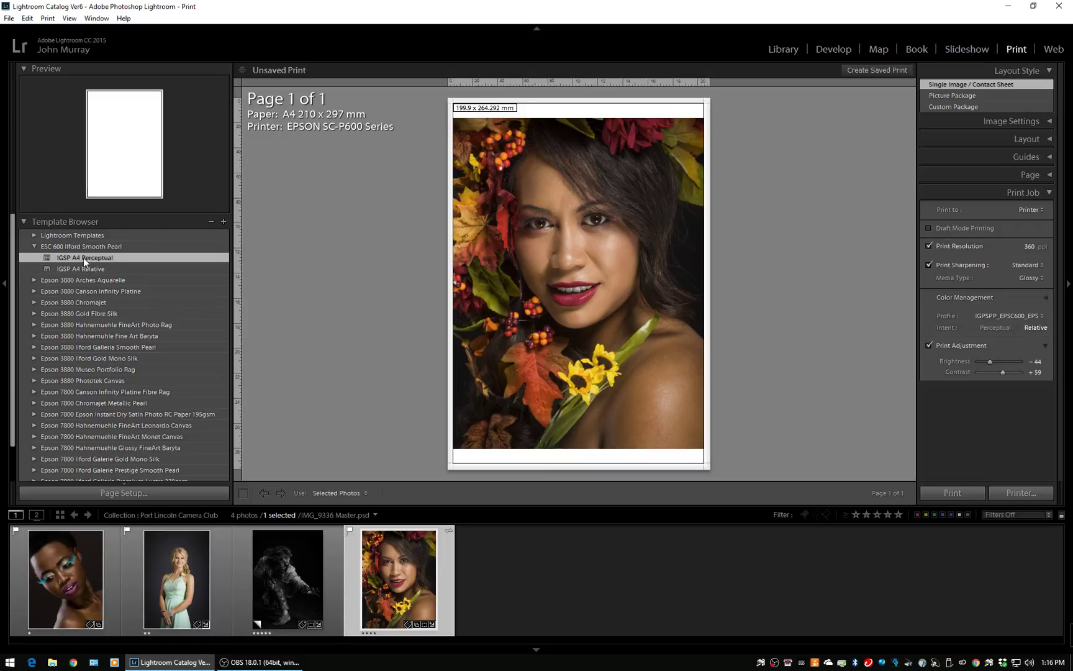
# Step: Change the rendering intent to Perceptual and update the IGSP A4 Perceptual template with it
pyautogui.click(995, 326)
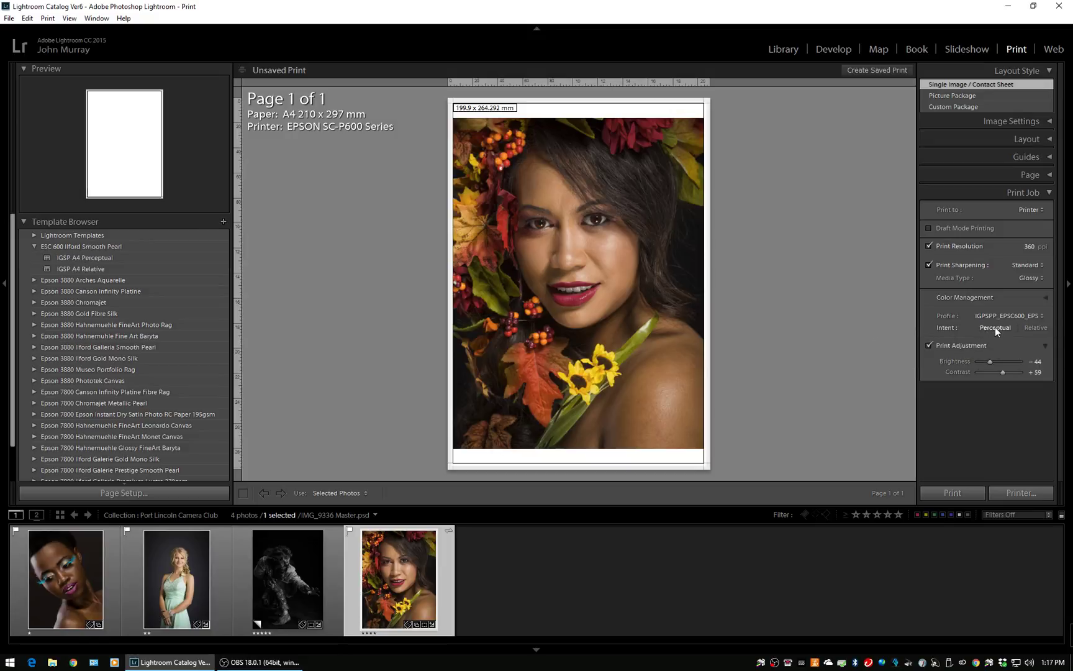
pyautogui.rightClick(161, 256)
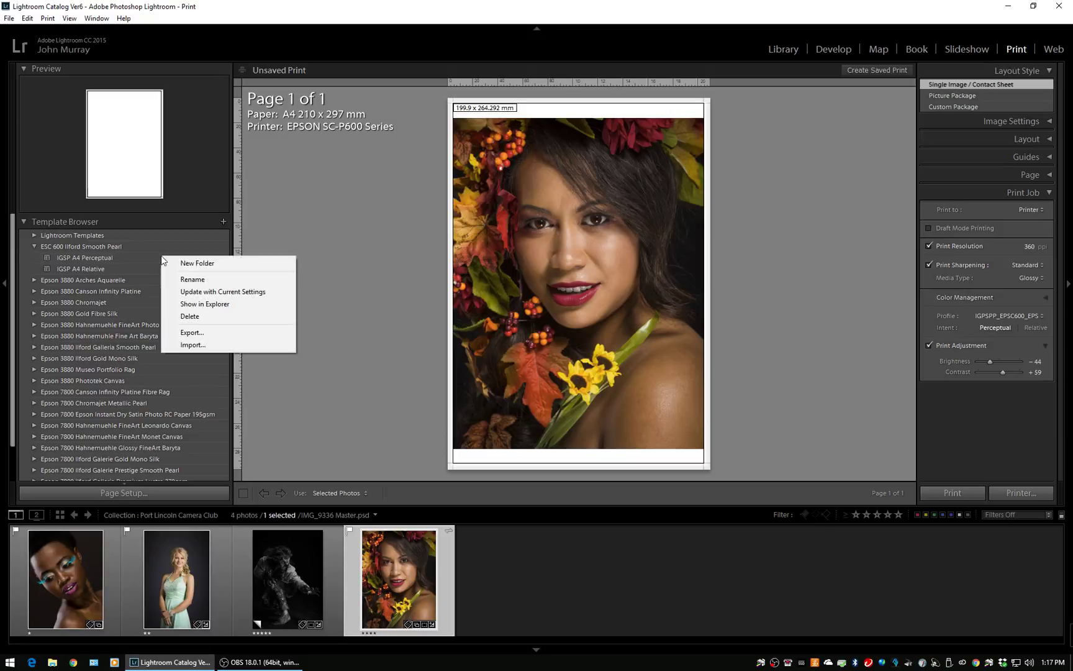
pyautogui.click(217, 292)
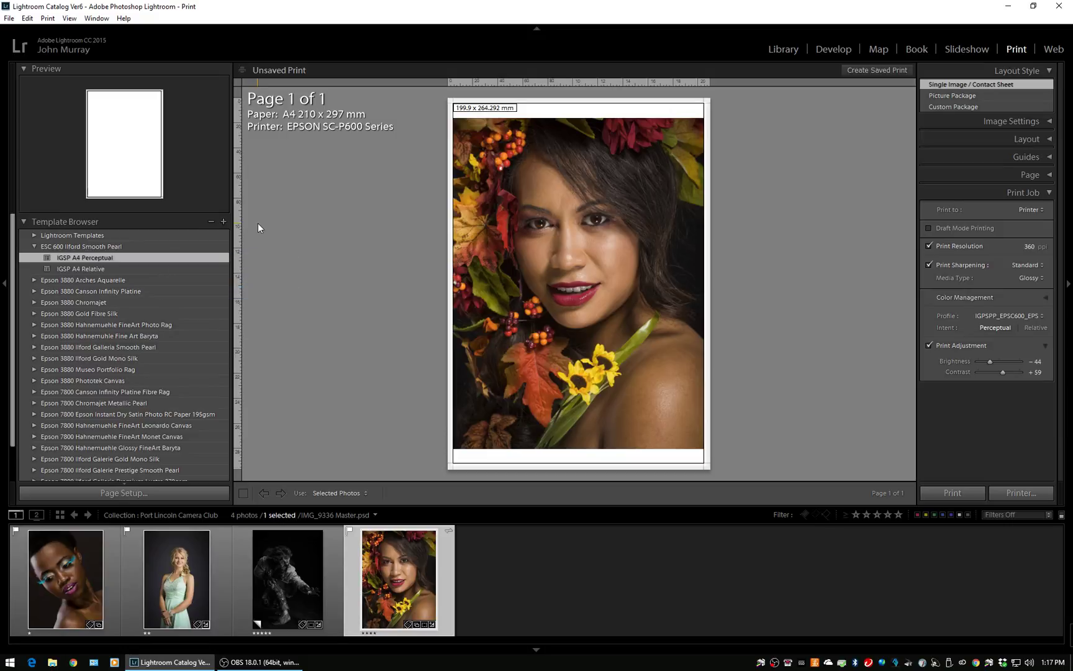
# Step: Compare IGSP A4 Relative and IGSP A4 Perceptual intents, ending on IGSP A4 Relative
pyautogui.click(126, 268)
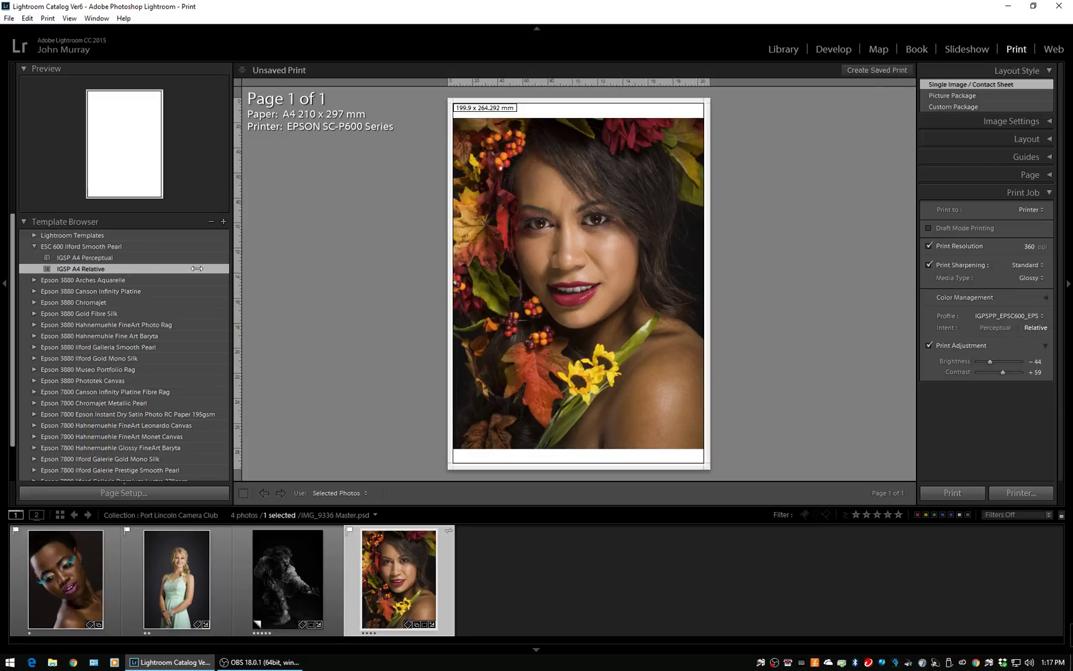
pyautogui.click(157, 257)
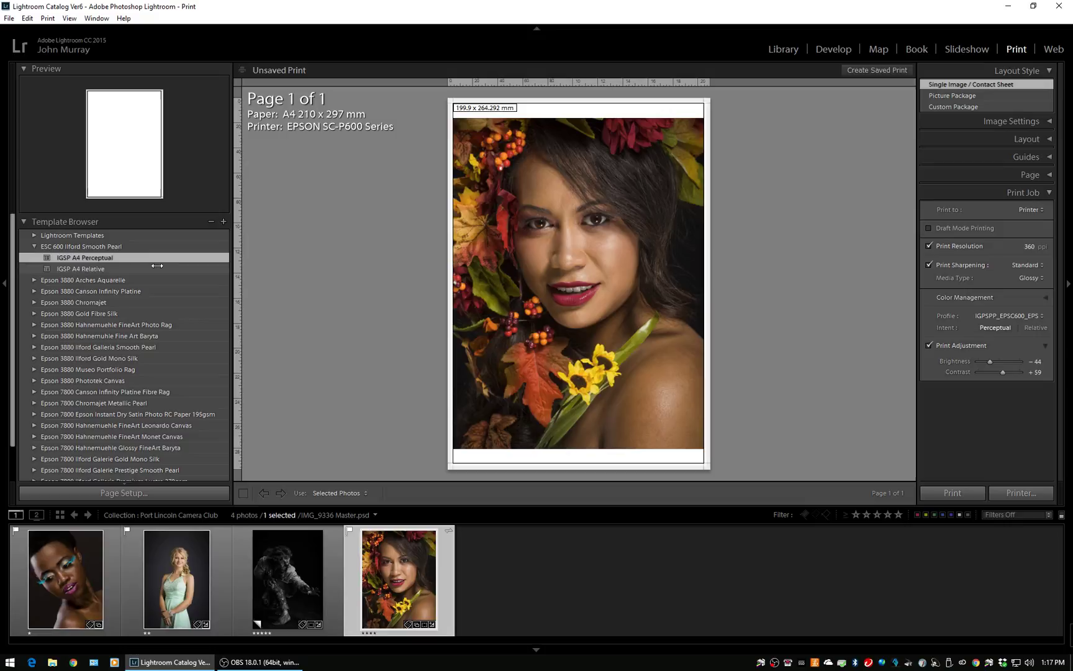
pyautogui.click(155, 268)
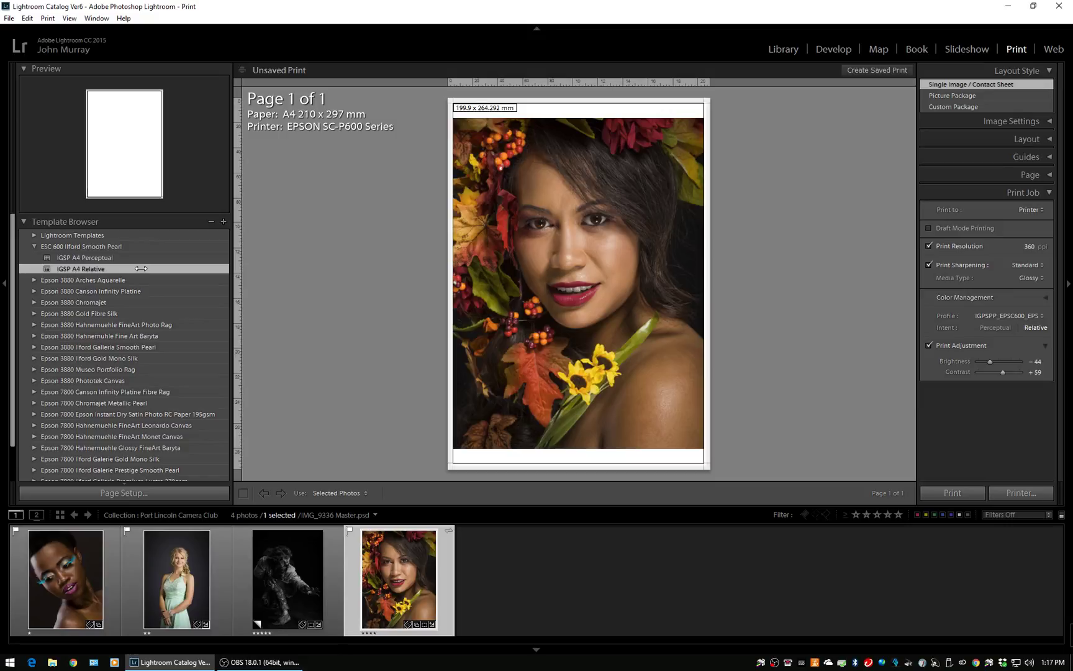
# Step: From IGSP A4 Relative, save a new template named 'IGSP A3 Relative'
pyautogui.click(143, 261)
pyautogui.click(144, 268)
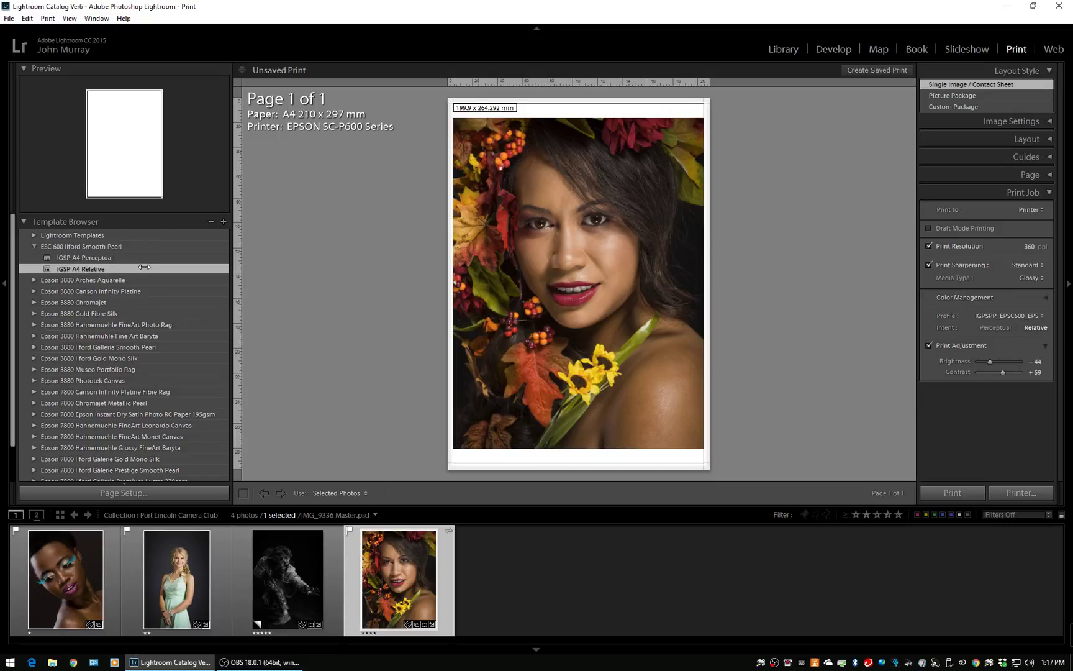
pyautogui.click(224, 222)
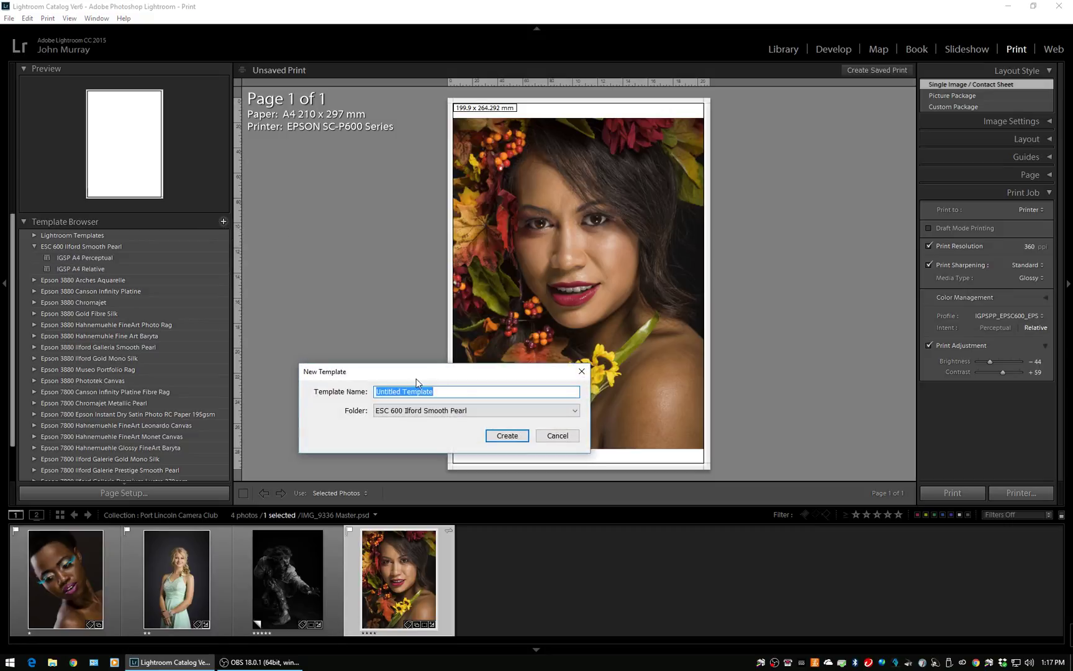
pyautogui.write('IS')
pyautogui.press('BackSpace')
pyautogui.write('GSP A3 Relative')
pyautogui.click(513, 437)
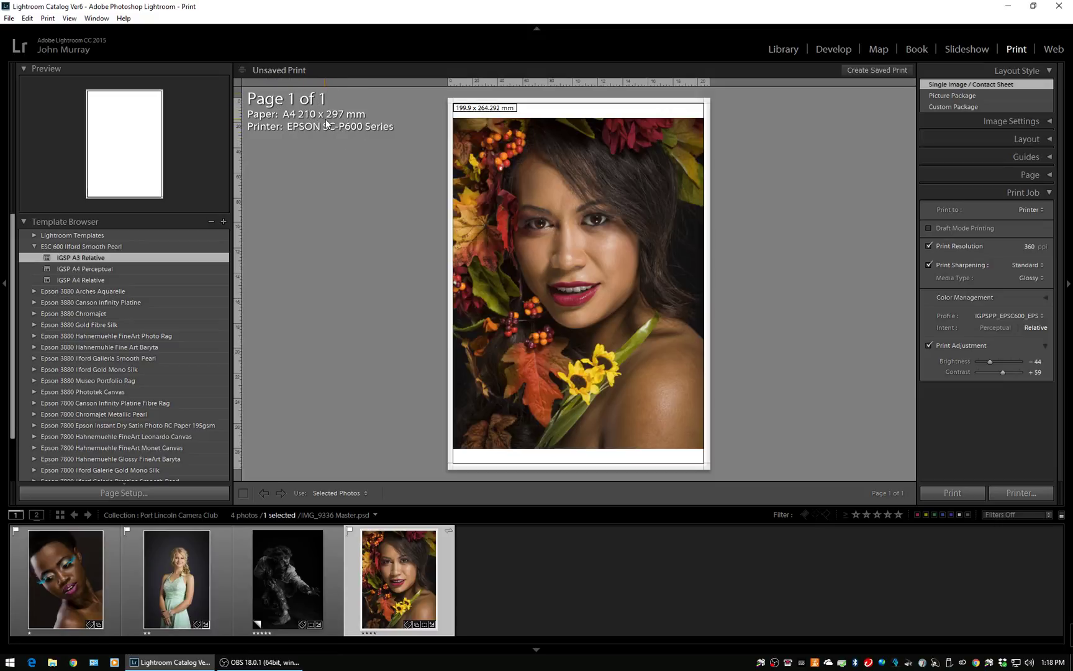
# Step: Set the EPSON SC-P600 paper size to A3 297 x 420 mm in Page Setup
pyautogui.click(136, 493)
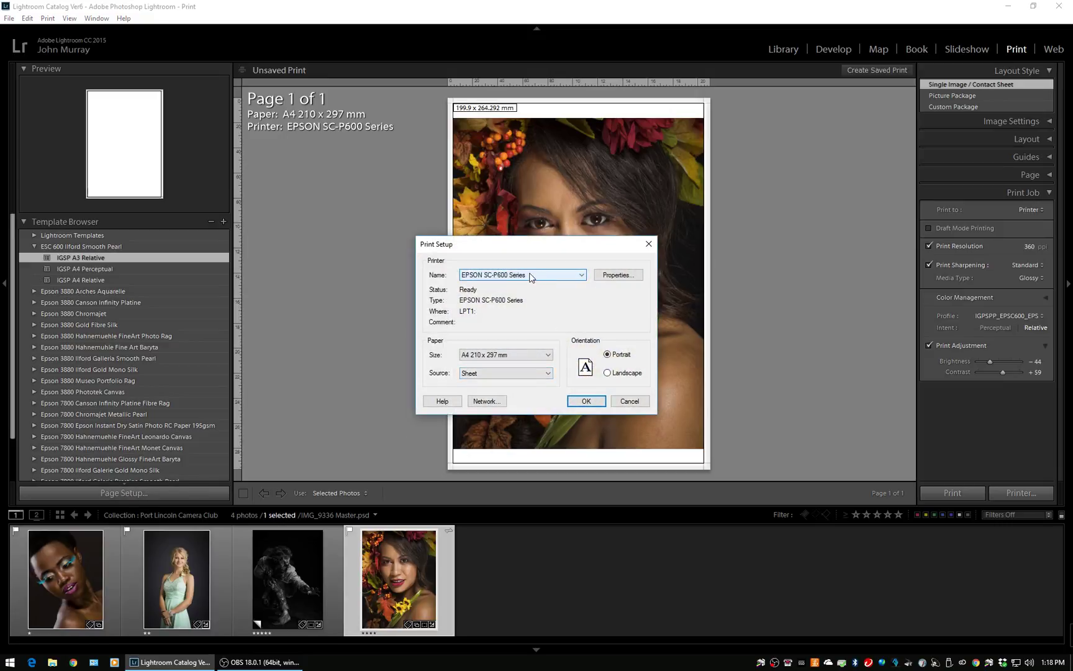
pyautogui.click(615, 277)
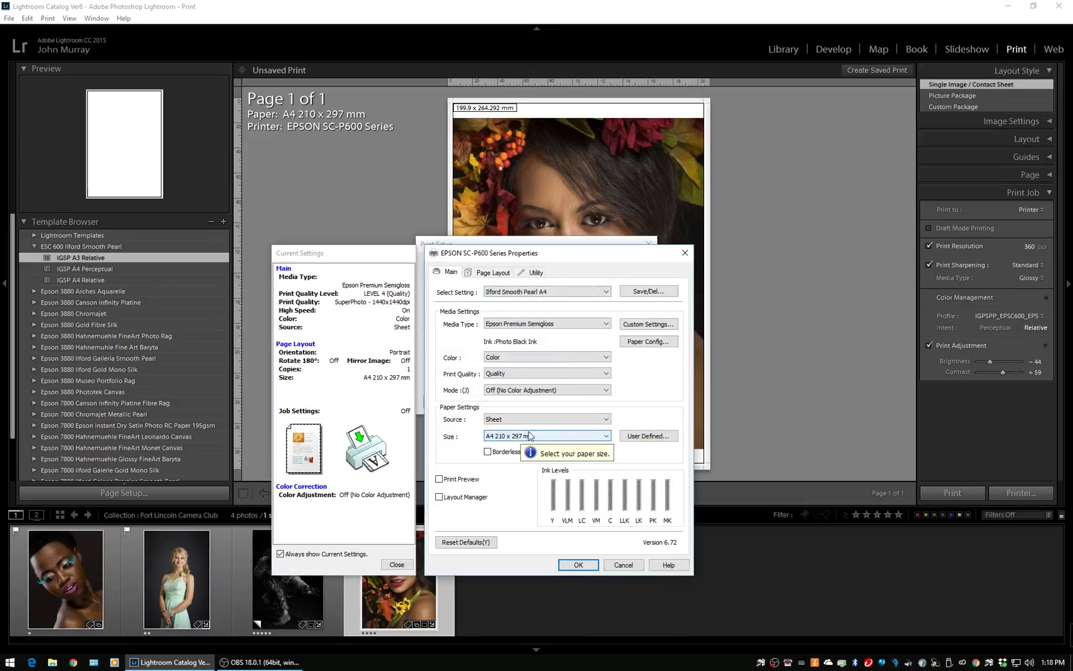
pyautogui.moveTo(539, 255); pyautogui.dragTo(674, 241)
pyautogui.click(673, 426)
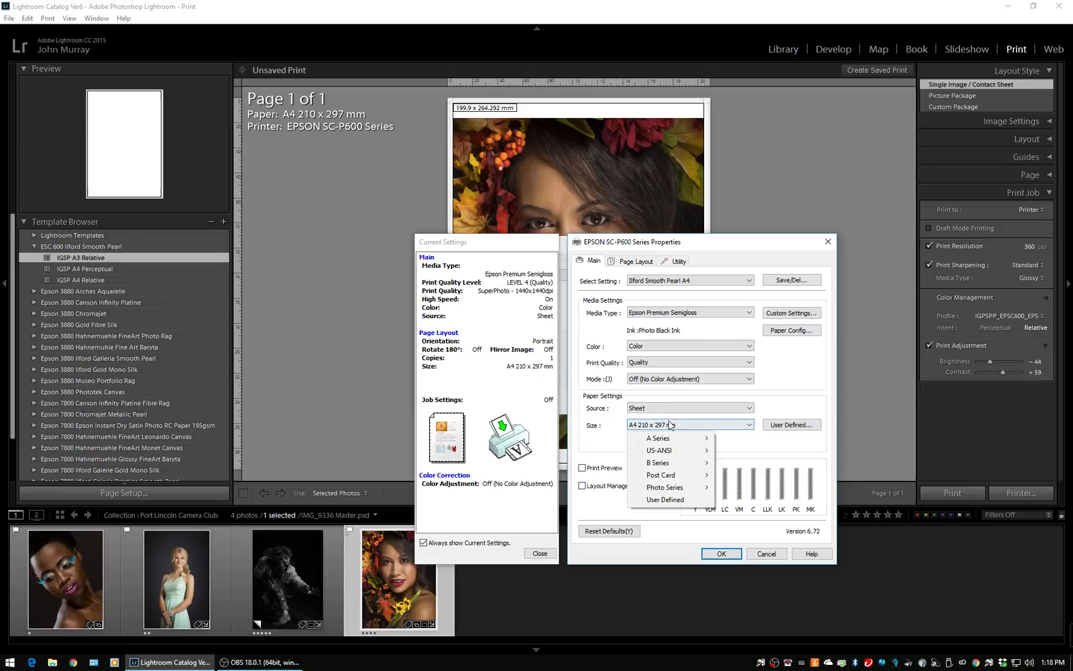
pyautogui.moveTo(667, 442)
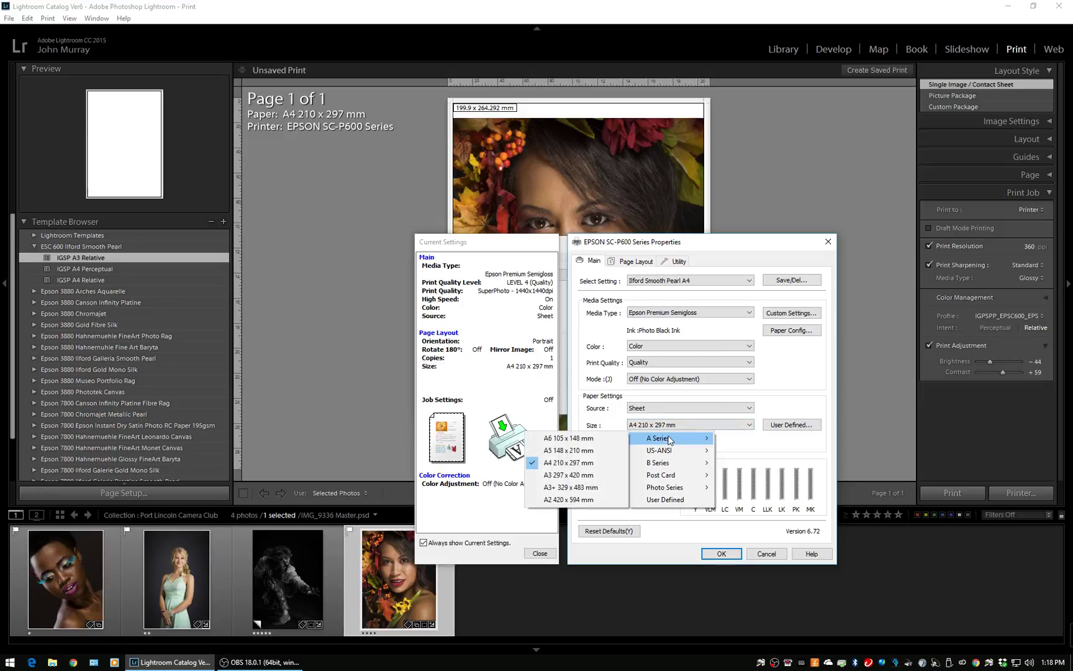
pyautogui.click(573, 476)
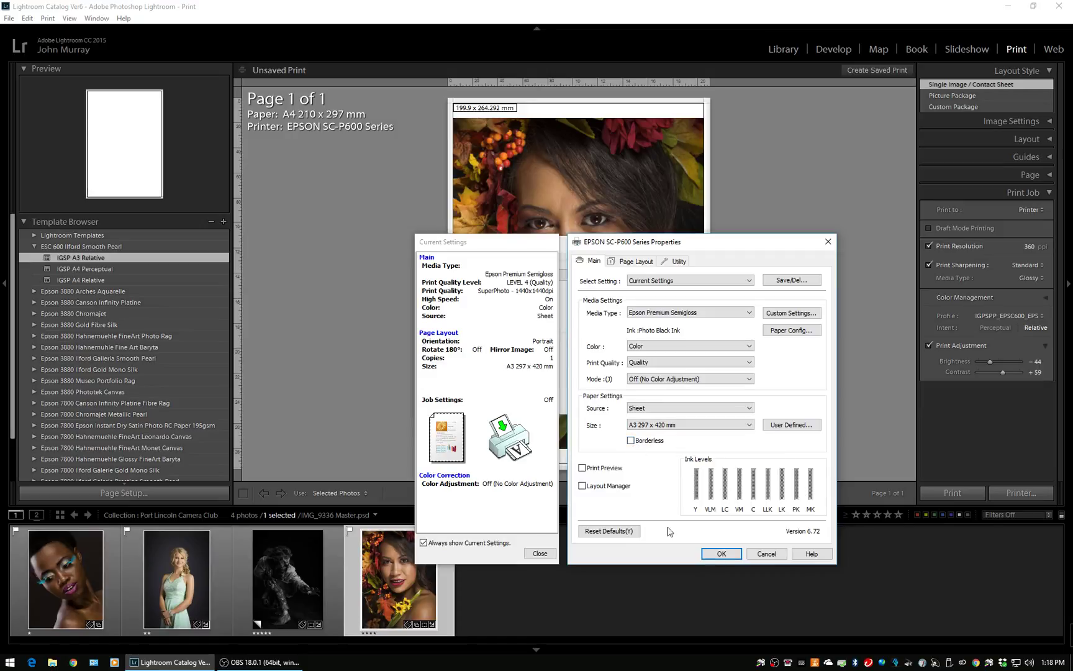
pyautogui.click(722, 554)
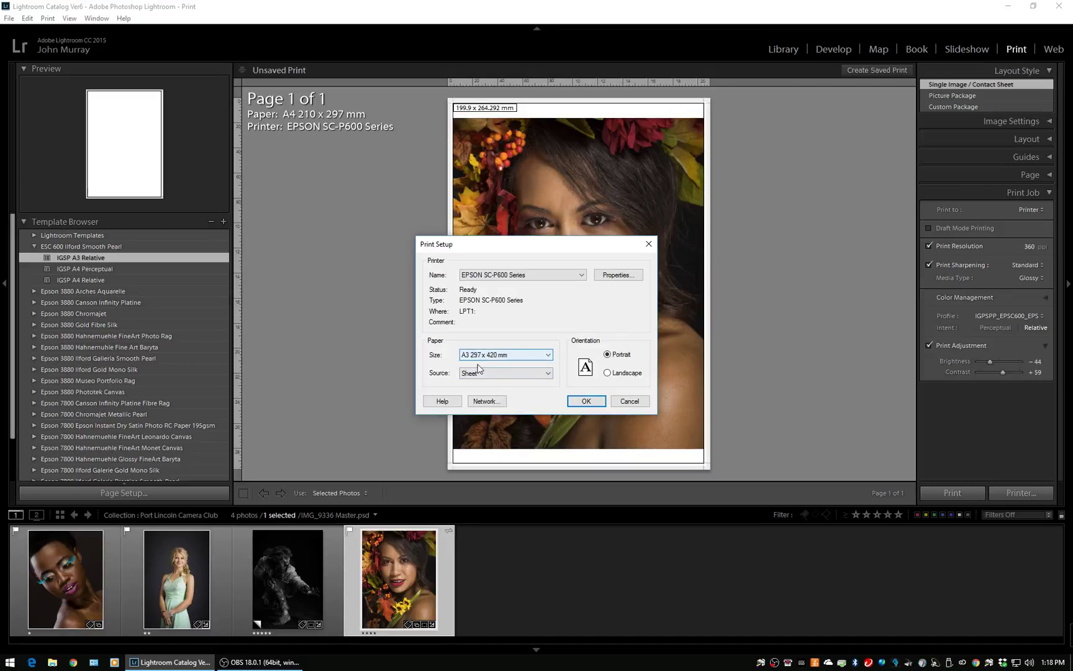
pyautogui.click(586, 403)
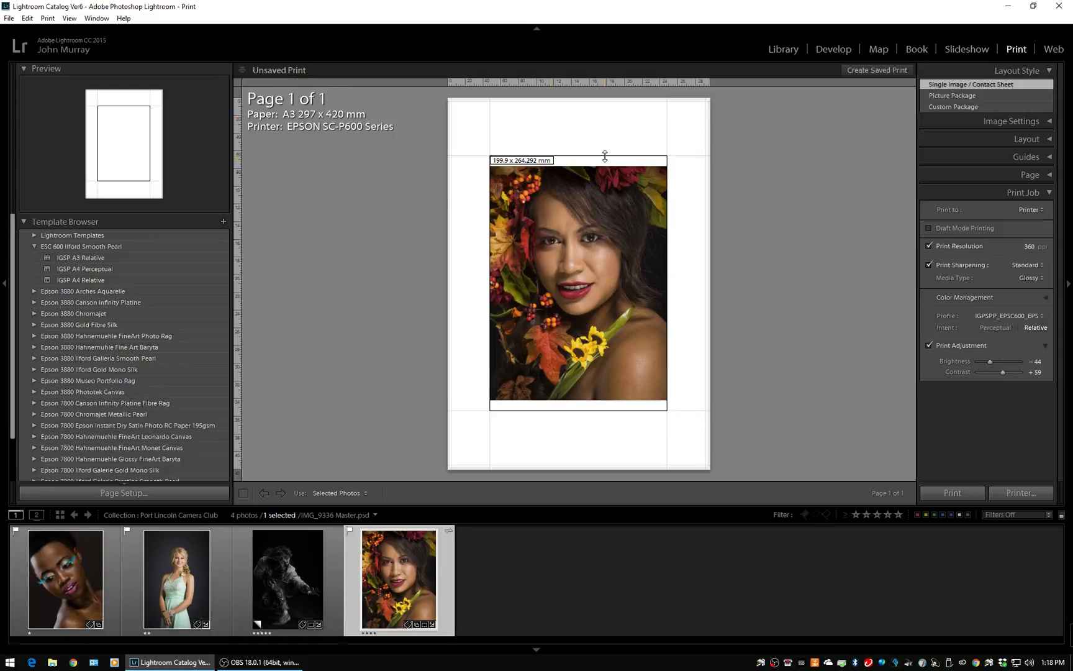
# Step: Make the image cell 410.2 mm tall and update IGSP A3 Relative with these settings
pyautogui.click(1050, 139)
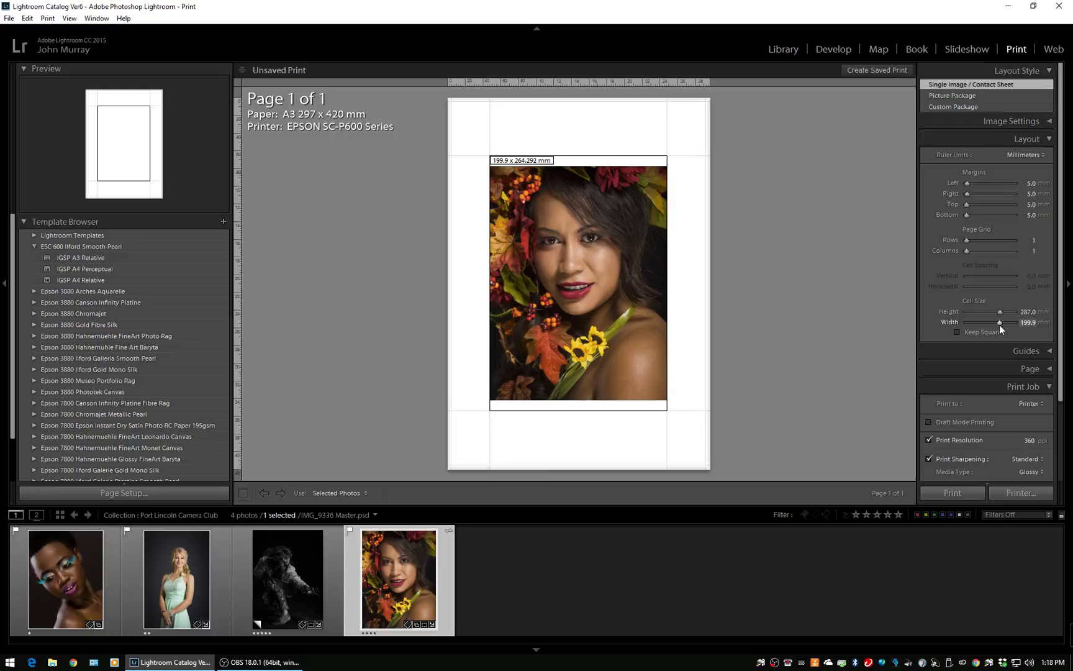
pyautogui.moveTo(1000, 312); pyautogui.dragTo(1022, 325)
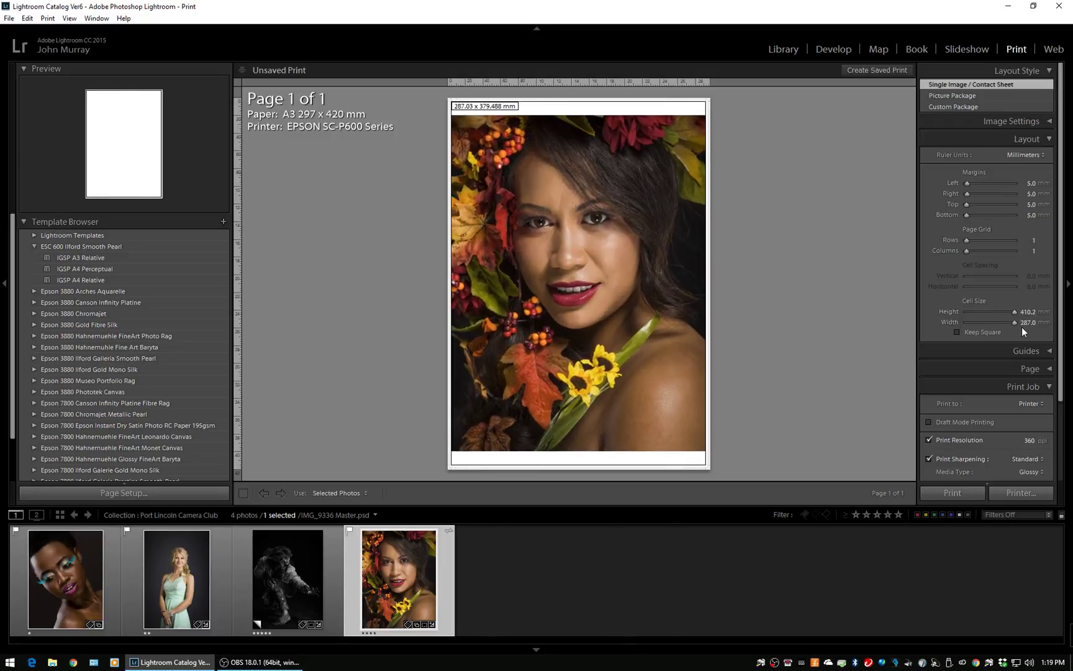
pyautogui.rightClick(152, 258)
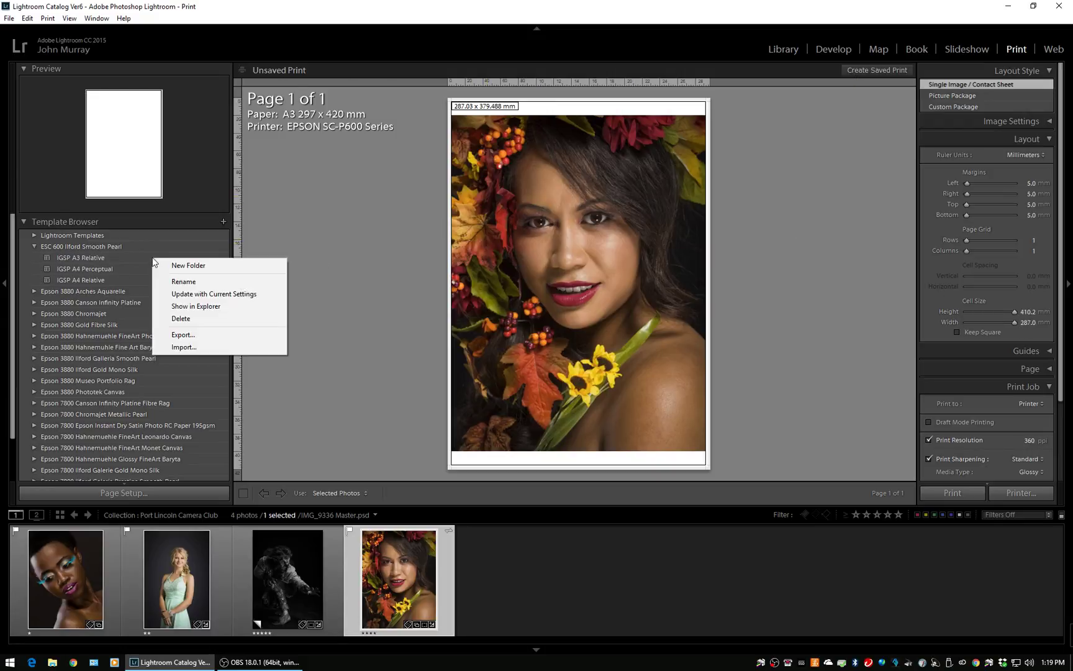
pyautogui.click(192, 295)
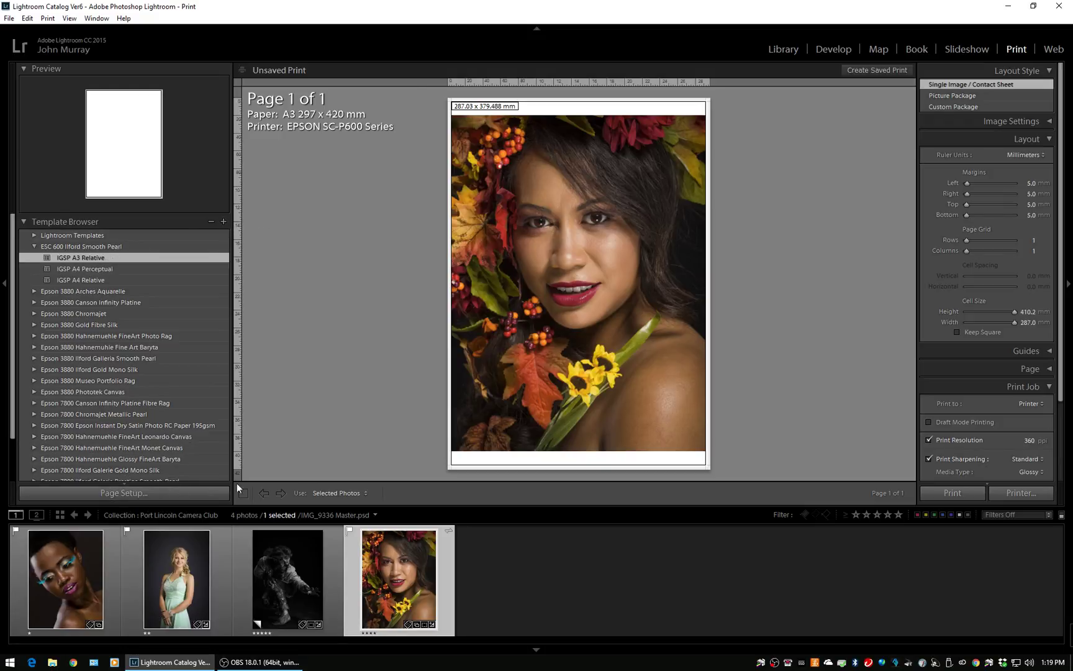
# Step: Save a new template named 'IGSP A3 Perceptual' in the ESC 600 Ilford Smooth Pearl folder
pyautogui.click(223, 222)
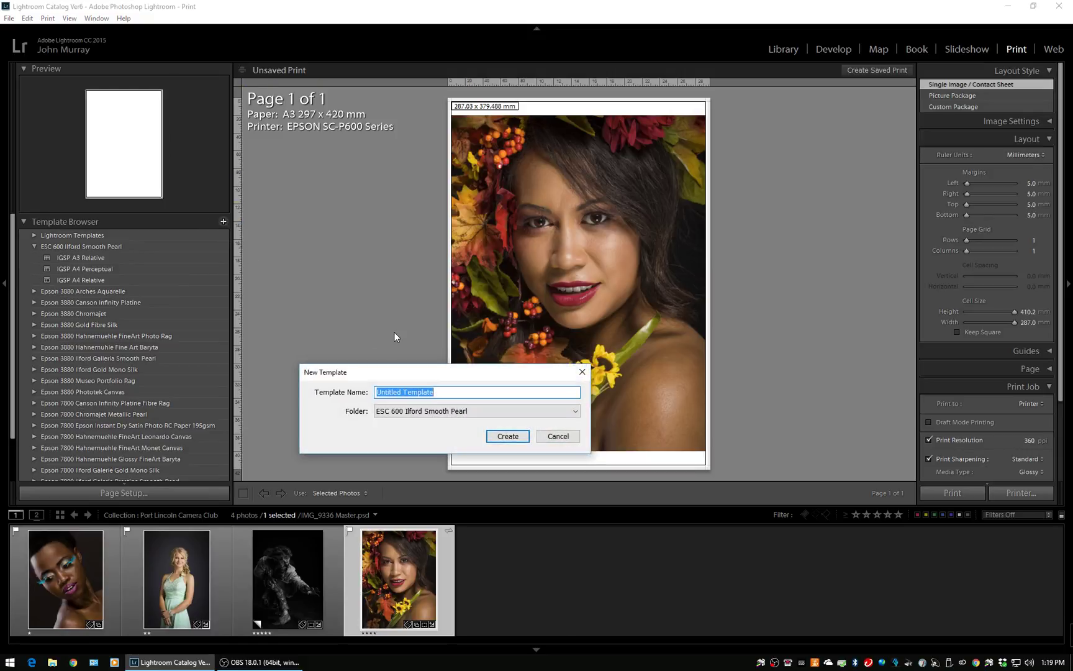
pyautogui.write('IGSP A3 Perceptual')
pyautogui.click(513, 435)
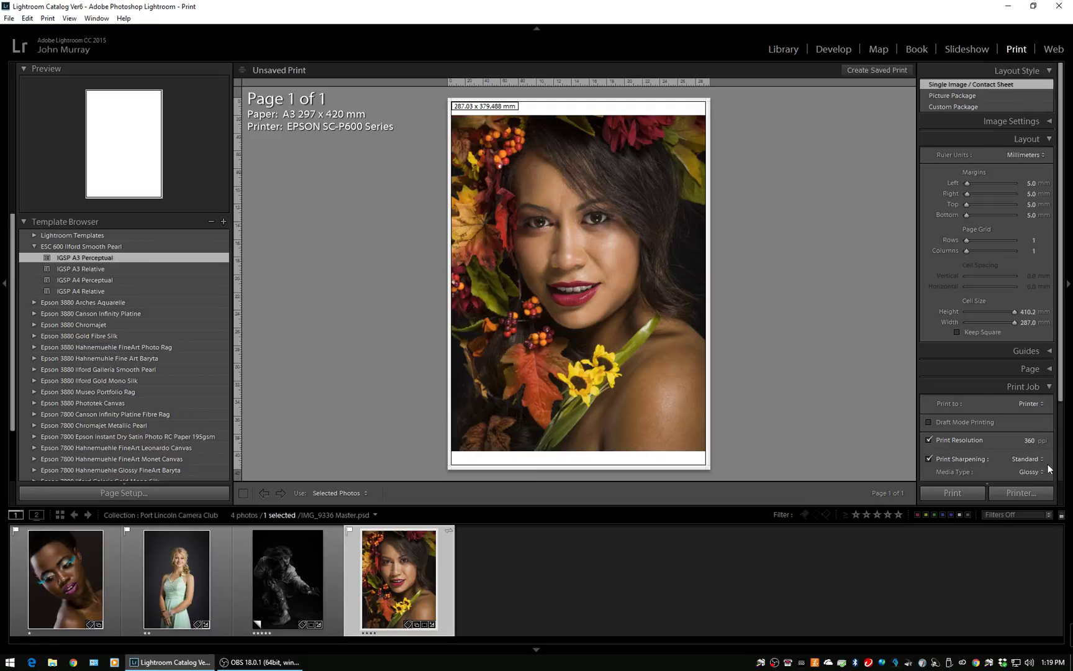
# Step: Store Perceptual intent in IGSP A3 Perceptual, then compare it against IGSP A3 Relative
pyautogui.moveTo(1062, 398); pyautogui.dragTo(1064, 476)
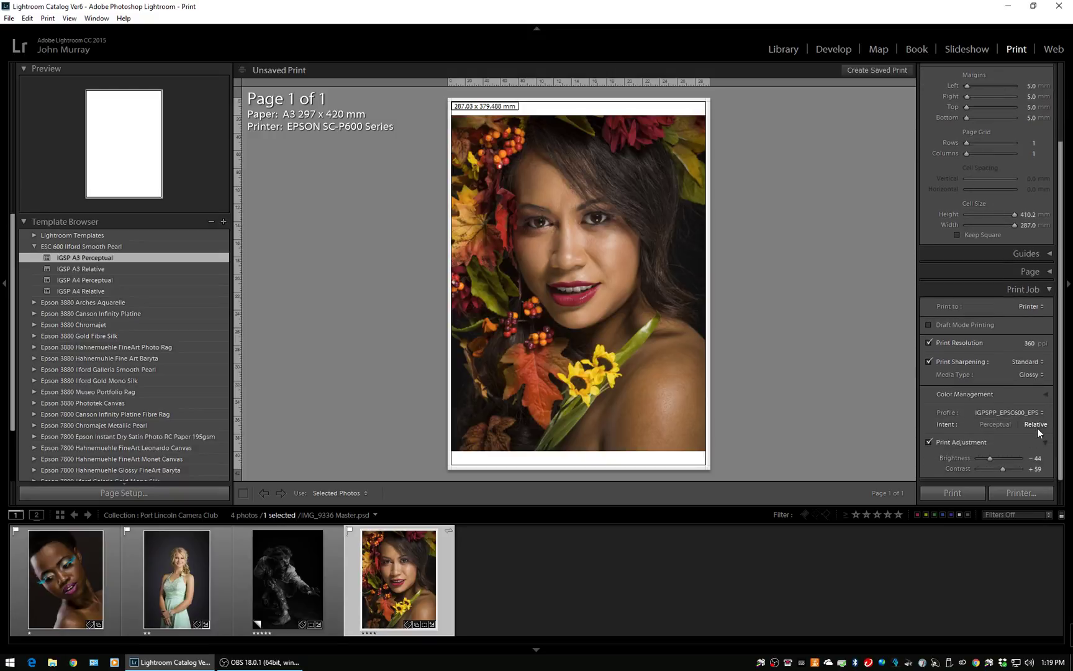
pyautogui.click(996, 424)
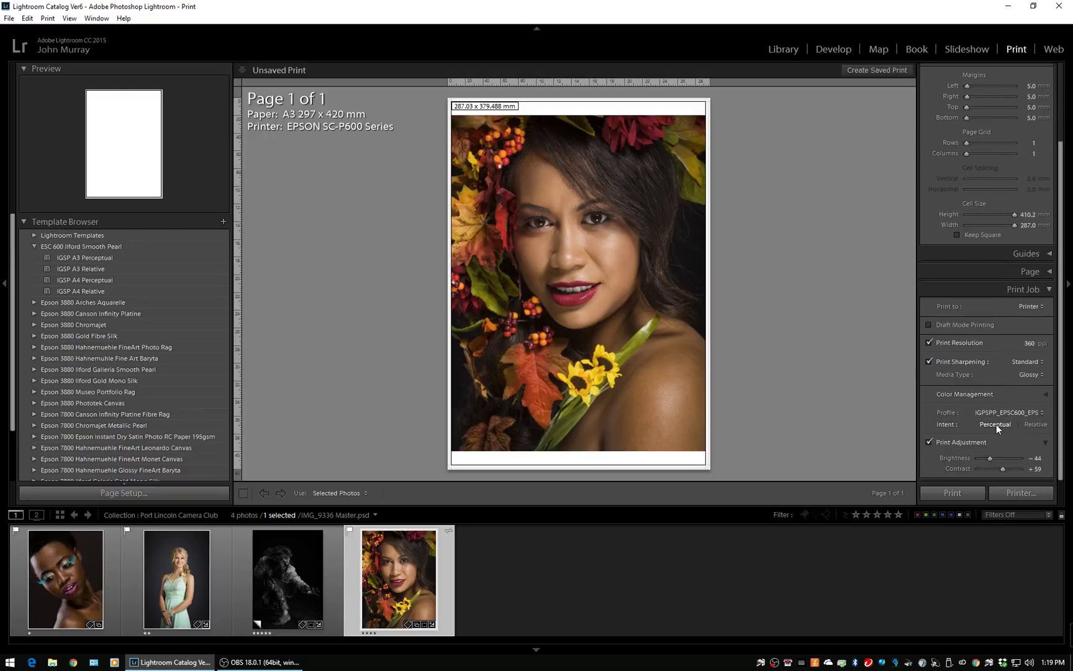
pyautogui.rightClick(171, 257)
pyautogui.click(205, 290)
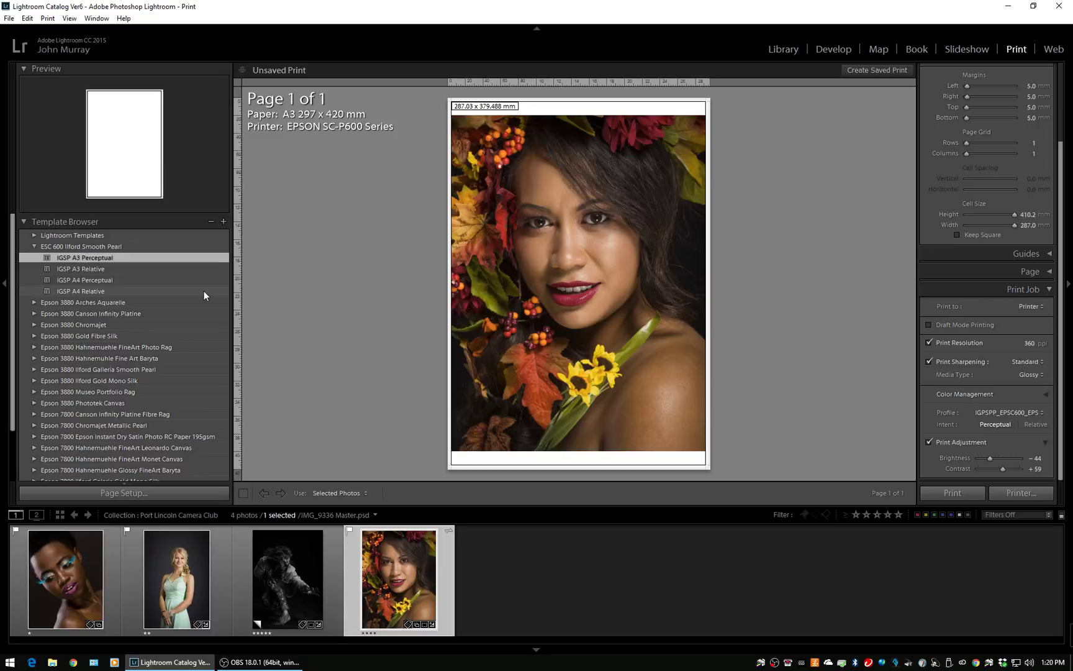
pyautogui.click(175, 270)
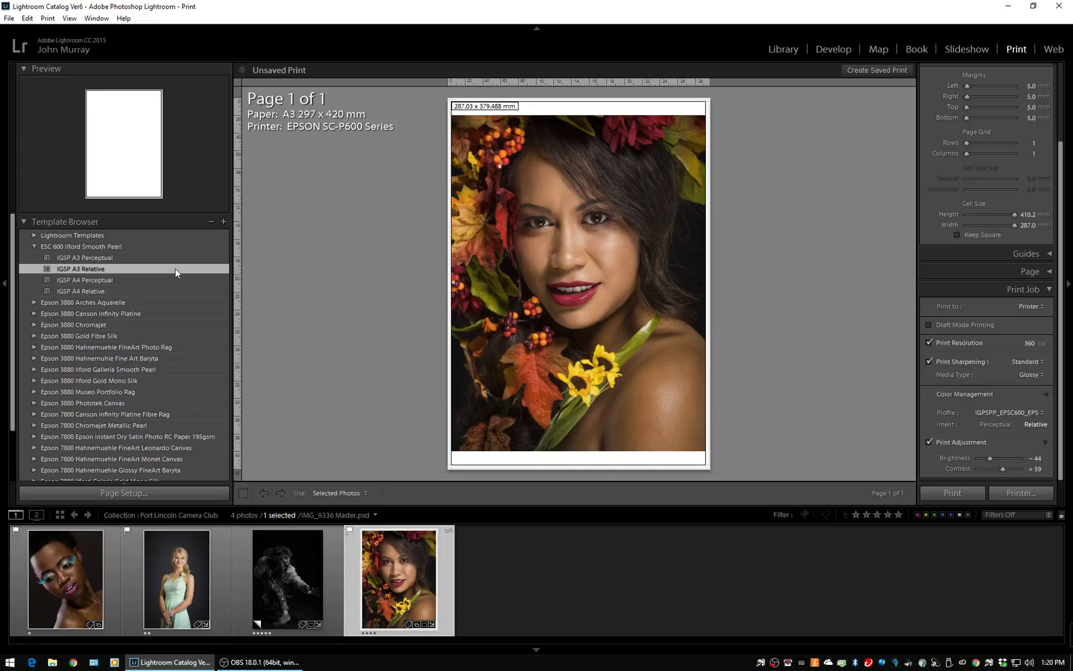
pyautogui.click(173, 256)
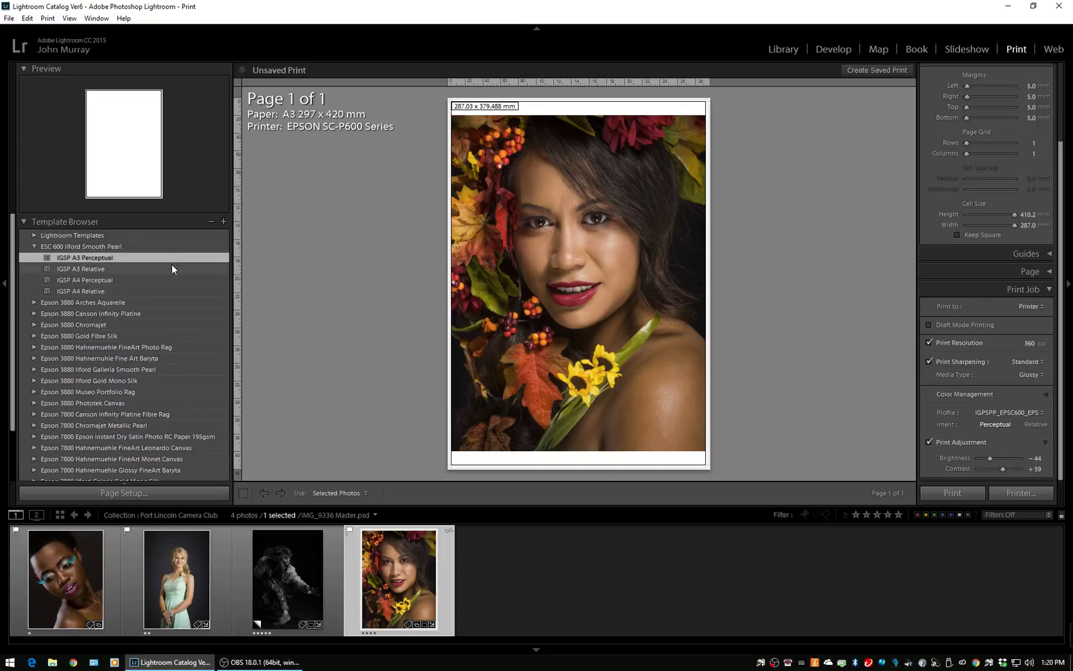